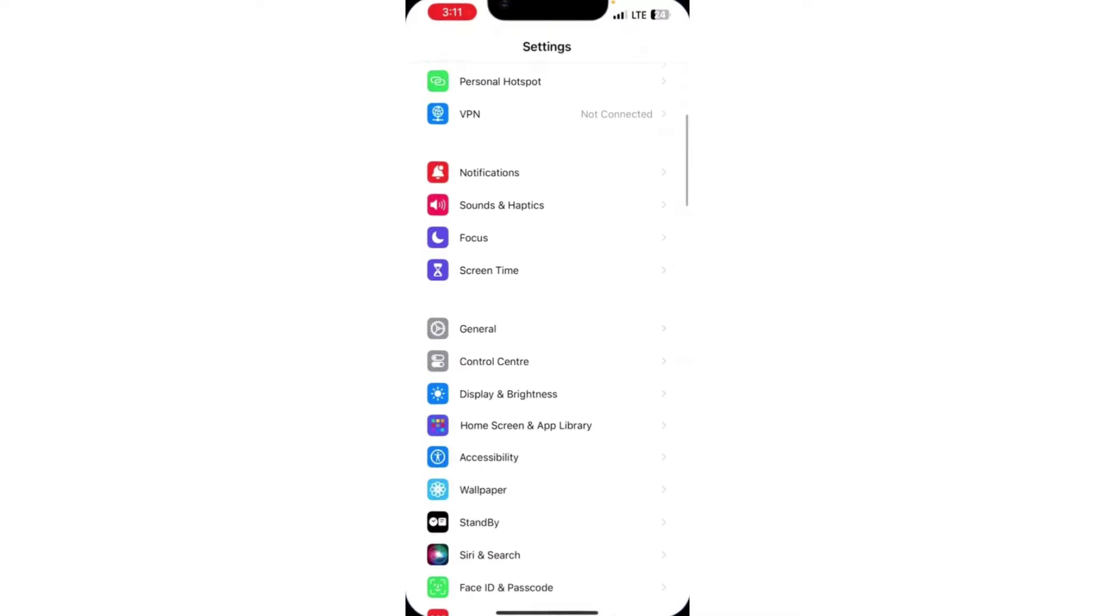
pyautogui.scroll(-1, 548, 342)
# Open Accessibility from the main Settings list
pyautogui.click(489, 315)
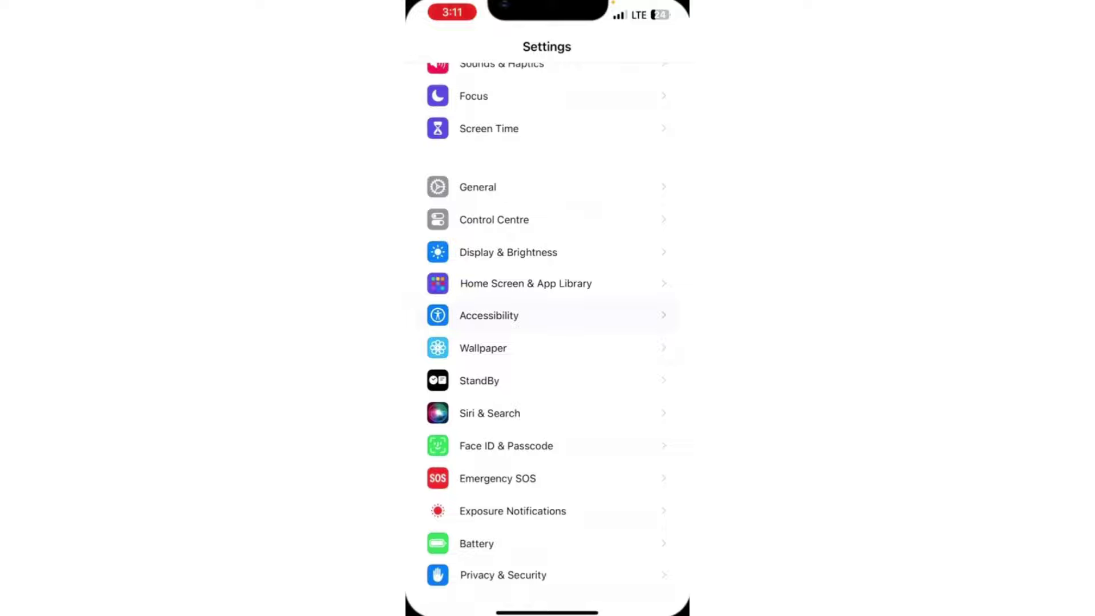
# Go to Touch, then the AssistiveTouch page with AssistiveTouch switched on
pyautogui.click(474, 347)
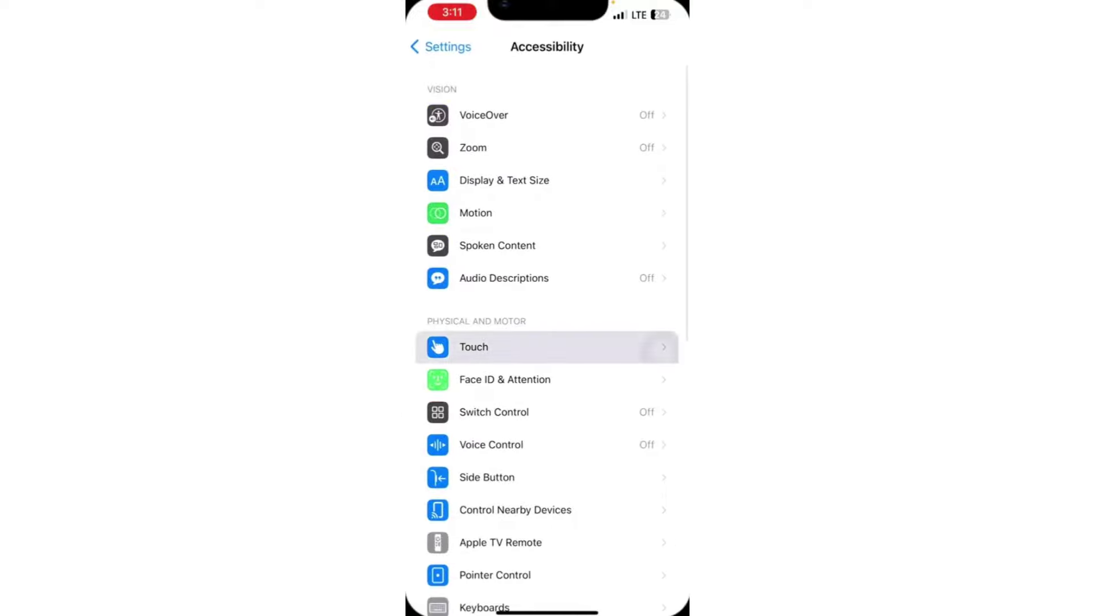
pyautogui.click(462, 92)
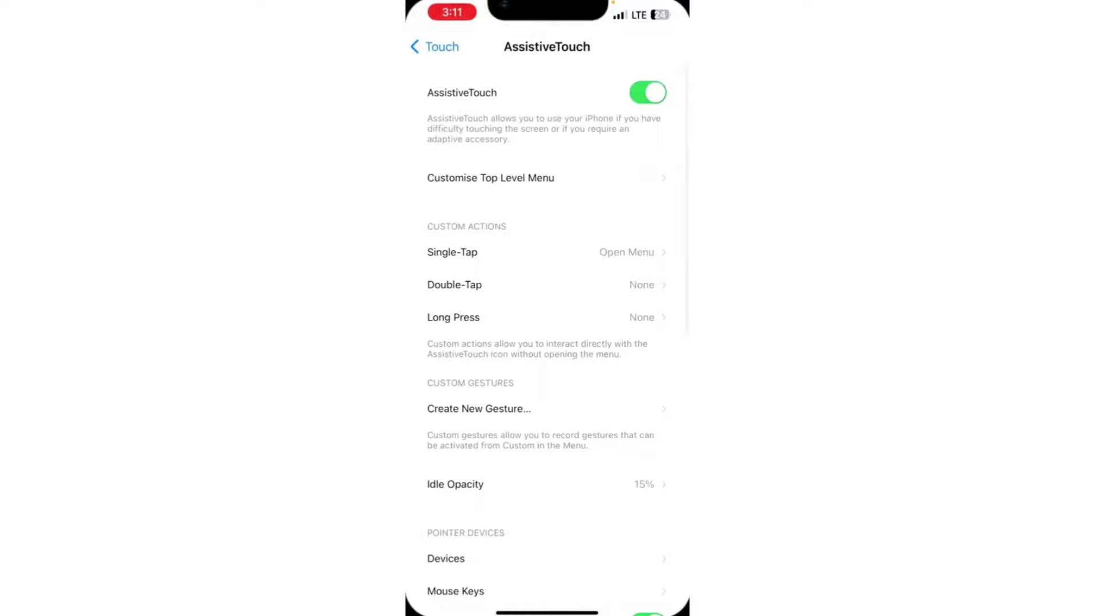
# Nudge the floating AssistiveTouch button along the right screen edge
pyautogui.moveTo(662, 352)
pyautogui.mouseDown()
pyautogui.moveTo(644, 425)
pyautogui.moveTo(648, 347)
pyautogui.mouseUp()
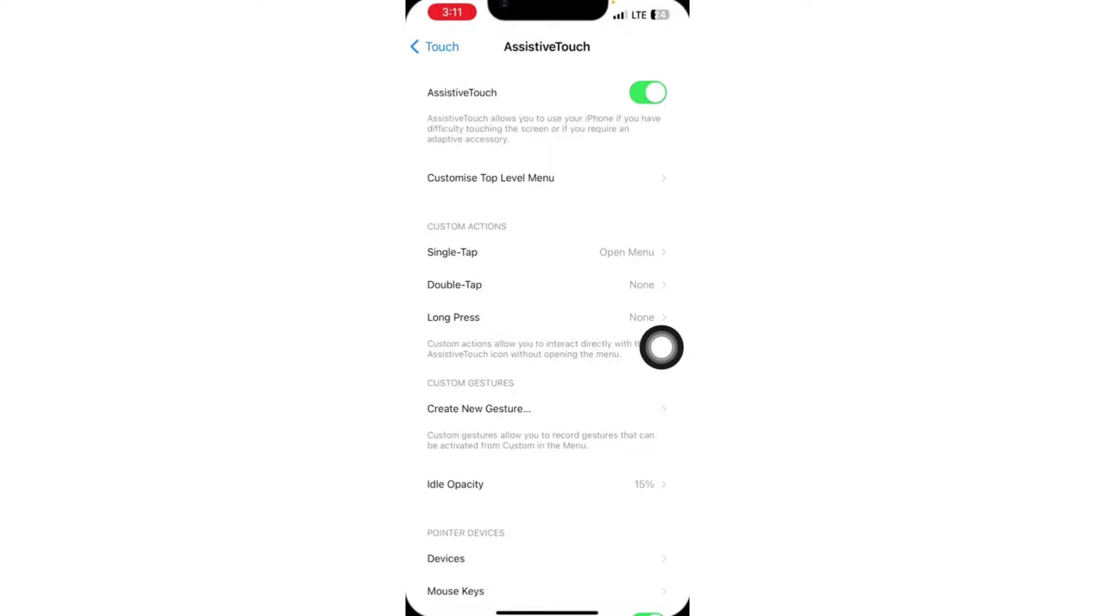
pyautogui.scroll(2, 548, 343)
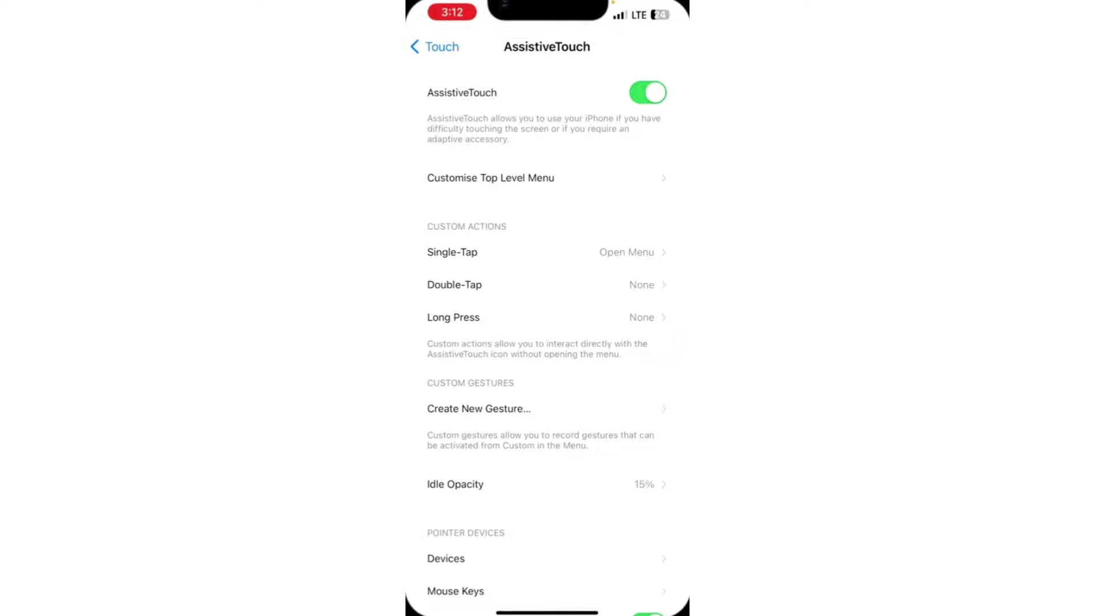
pyautogui.scroll(-1, 548, 343)
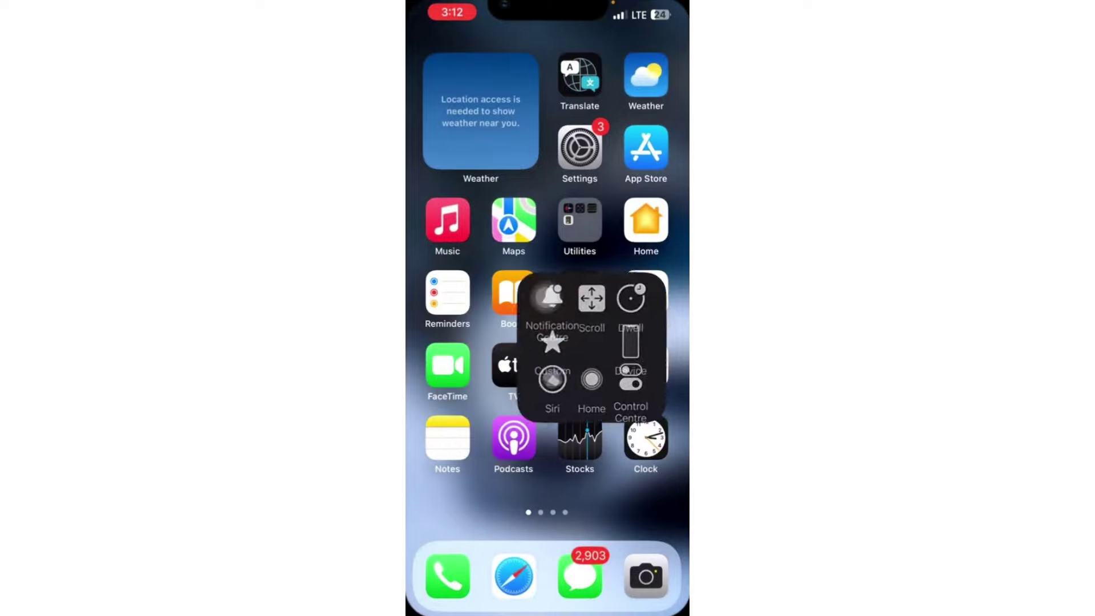
pyautogui.click(664, 346)
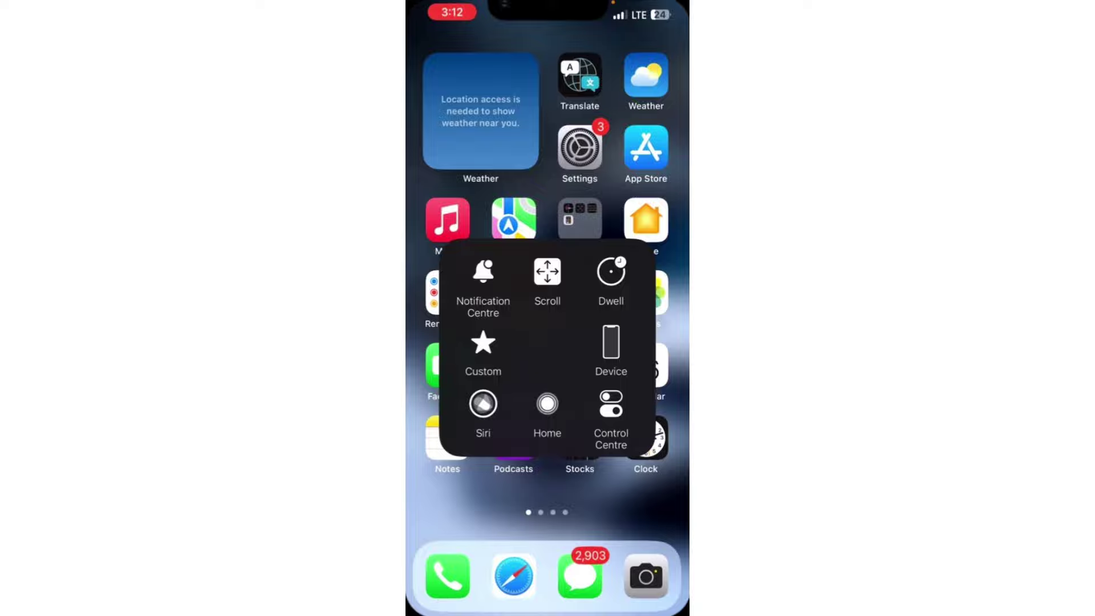
# Go home, open Notification Centre from the AssistiveTouch menu, then dismiss it
pyautogui.click(482, 282)
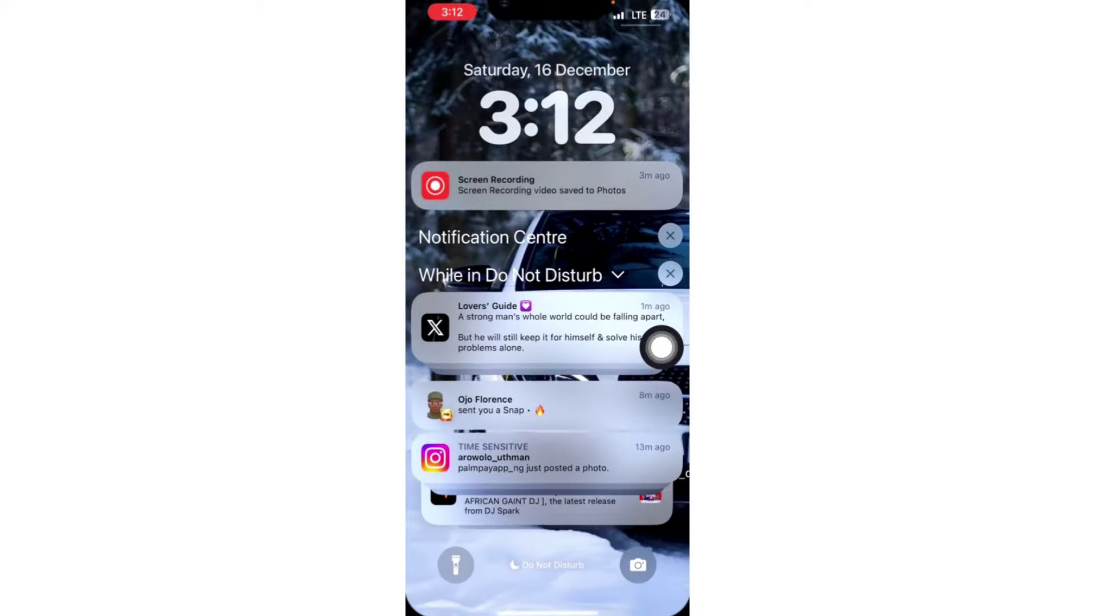
pyautogui.moveTo(548, 609); pyautogui.dragTo(548, 385)
# Open and close the AssistiveTouch menu, then swipe to the second home page
pyautogui.click(663, 346)
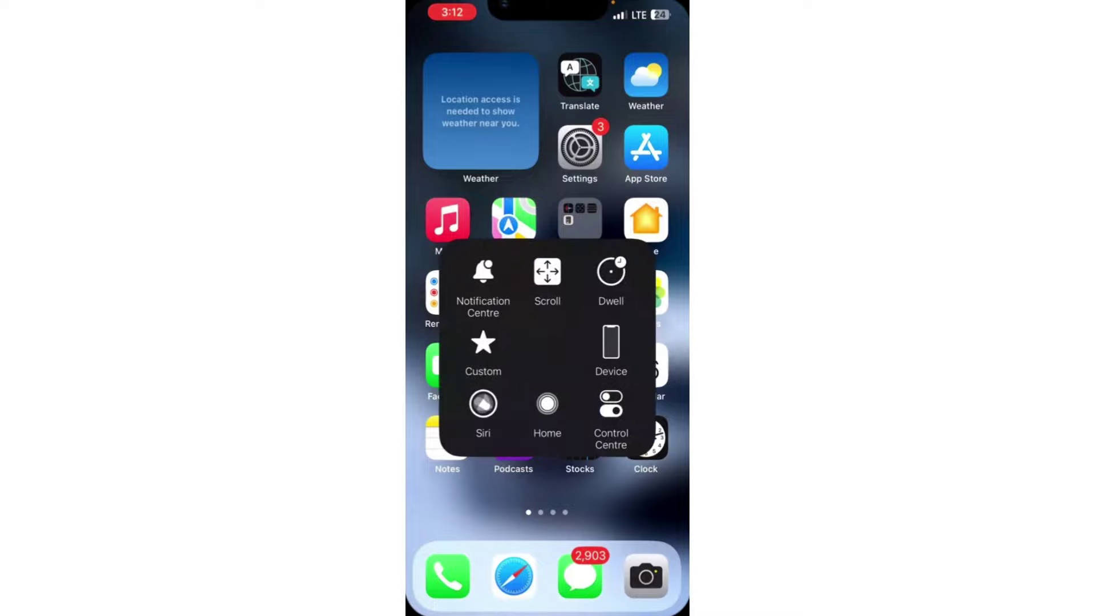
pyautogui.click(548, 496)
pyautogui.moveTo(633, 343); pyautogui.dragTo(463, 343)
# Open and close the AssistiveTouch menu a couple of times
pyautogui.click(660, 343)
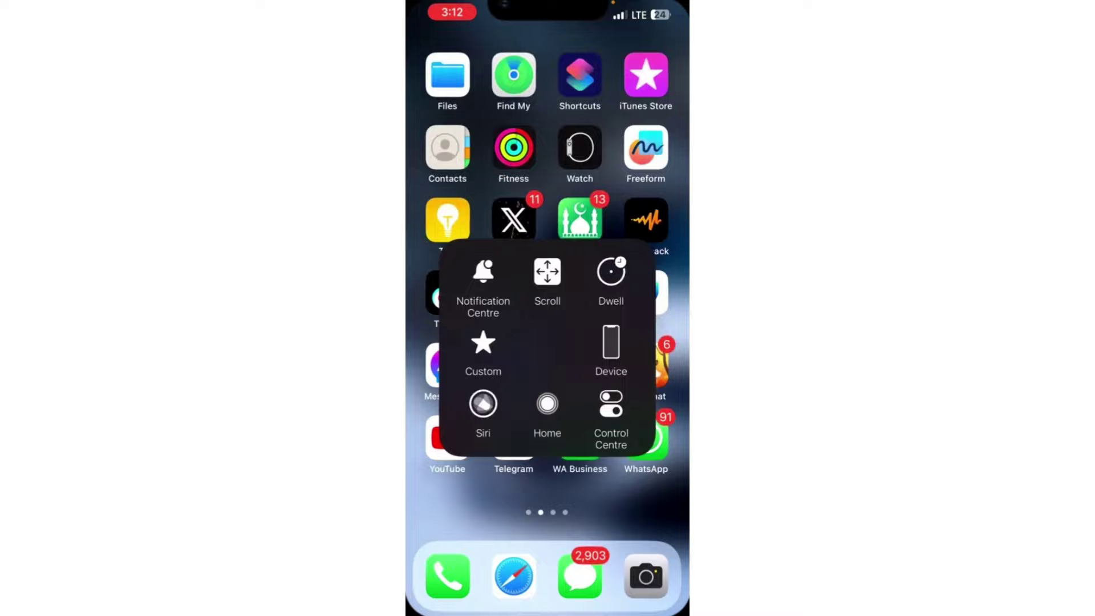
pyautogui.click(548, 514)
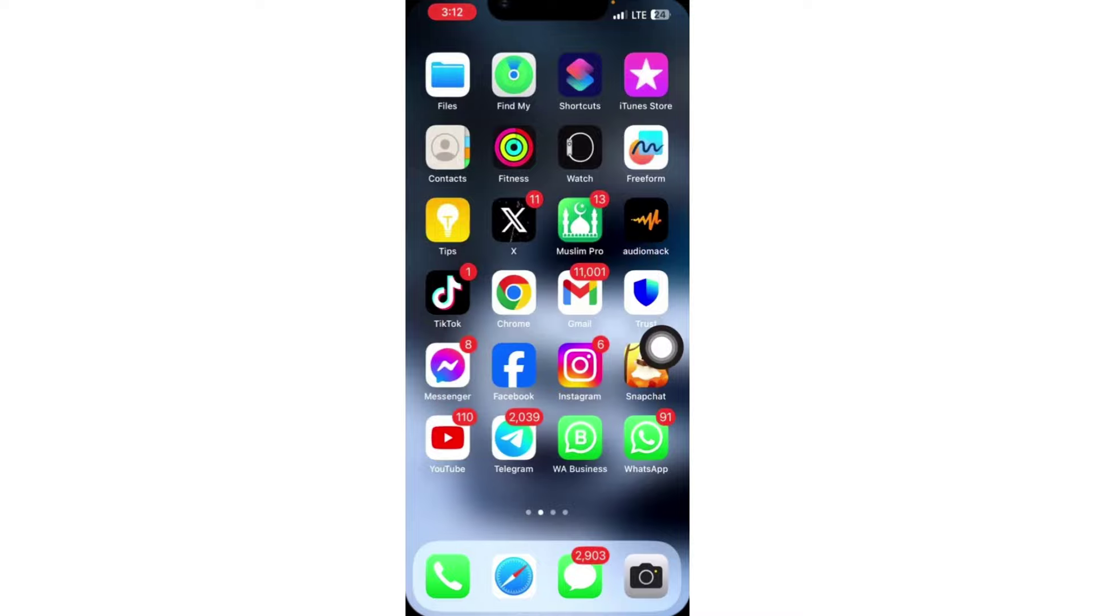
pyautogui.click(664, 347)
pyautogui.click(548, 514)
# Show the AssistiveTouch Device options and their More page
pyautogui.click(661, 348)
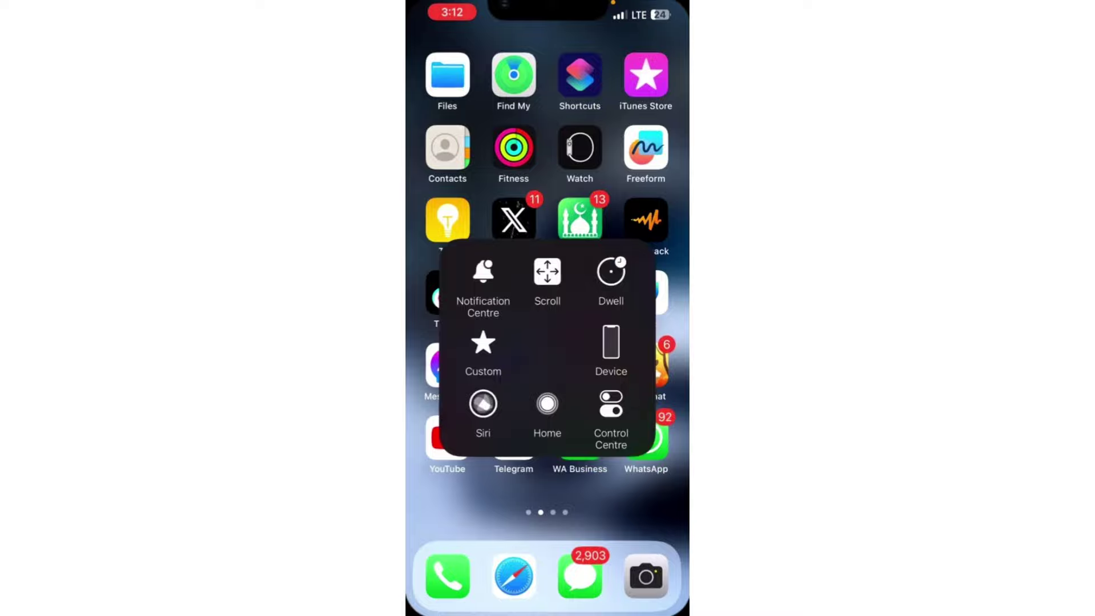
pyautogui.click(611, 347)
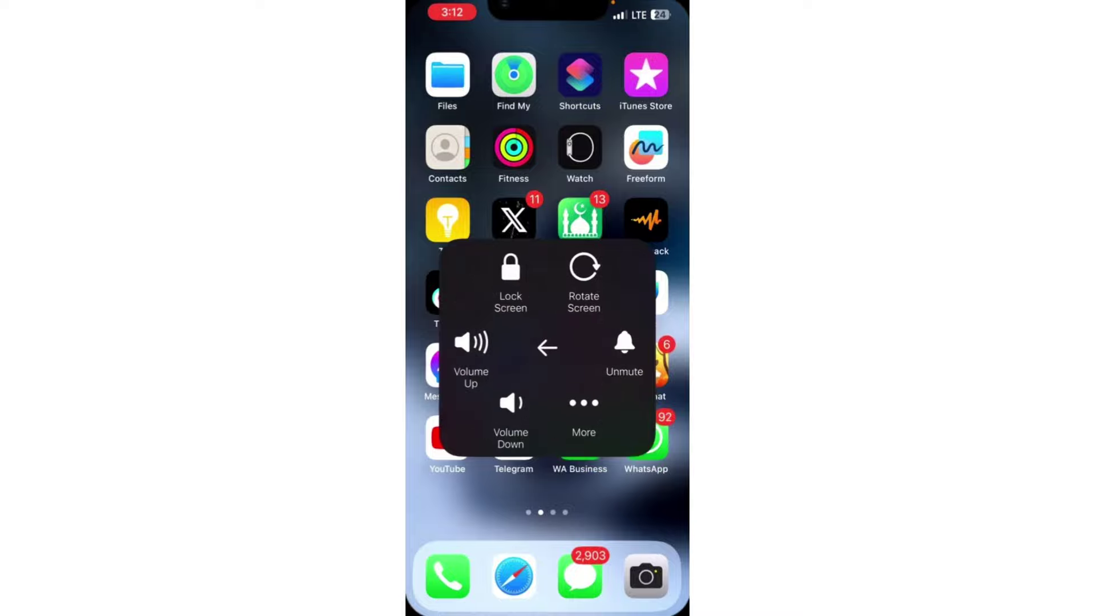
pyautogui.click(584, 411)
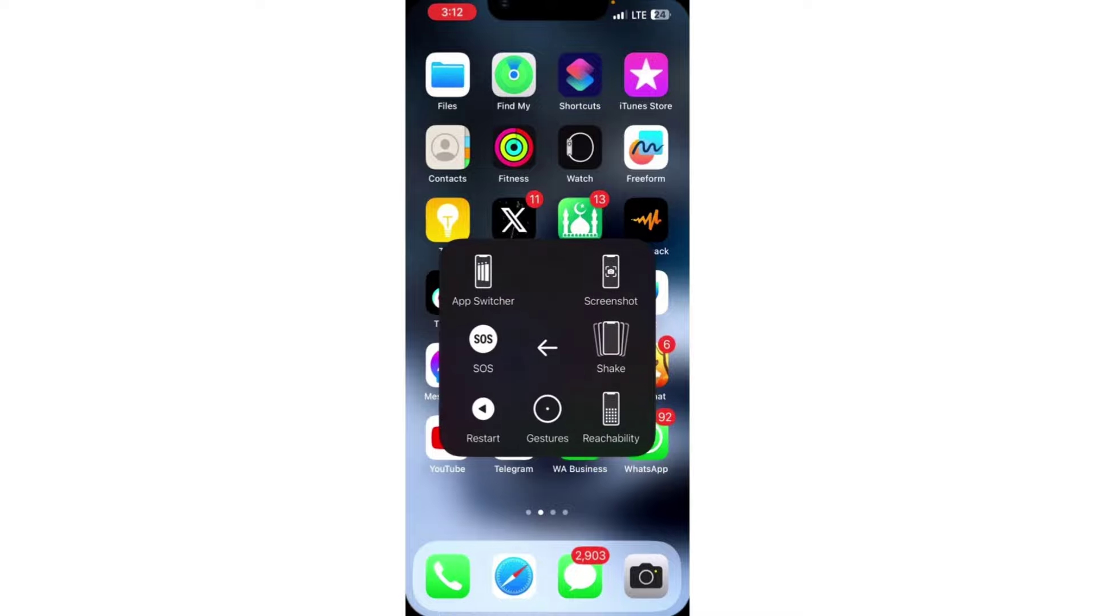